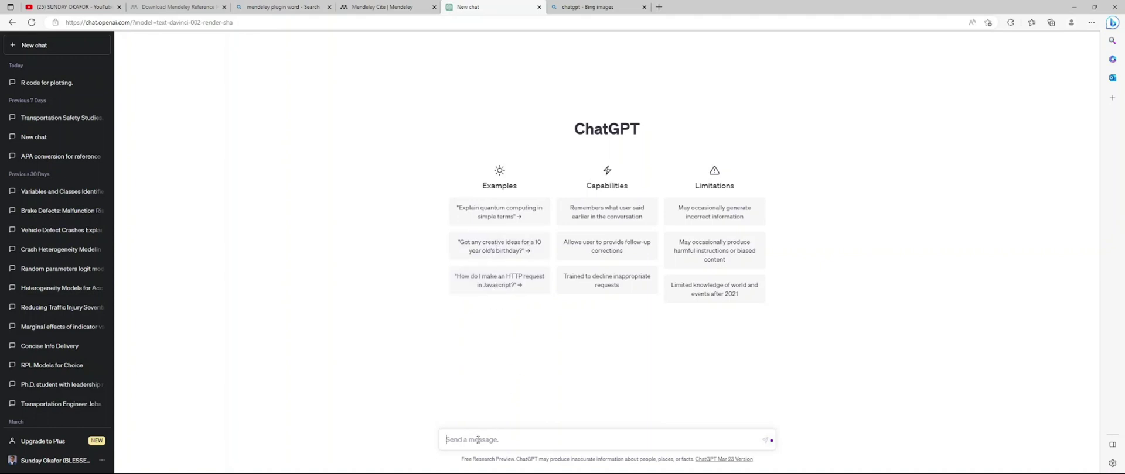
- Ask ChatGPT to "explain distracted driving" and regenerate its response
{"action": "type", "text": "explain distracted driving"}
{"action": "key", "text": "Return"}
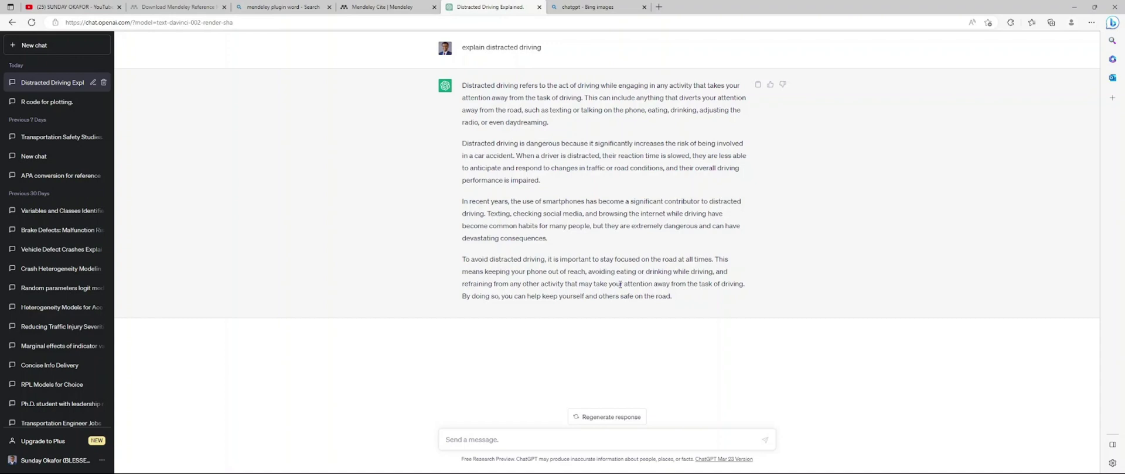
{"action": "left_click", "coordinate": [607, 417]}
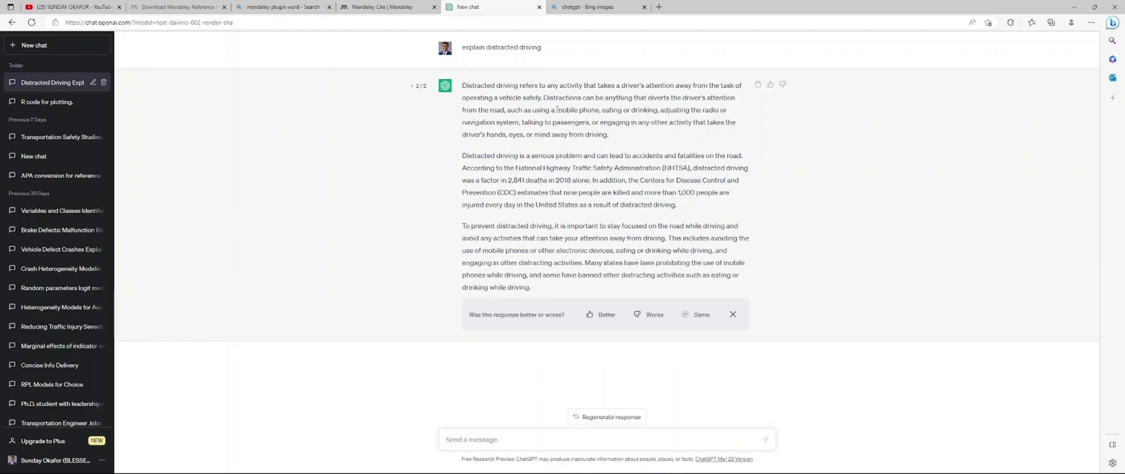
- Examine the distraction examples and the NHTSA and CDC casualty claims in the regenerated distracted driving response
{"action": "left_click_drag", "start_coordinate": [557, 110], "coordinate": [610, 141]}
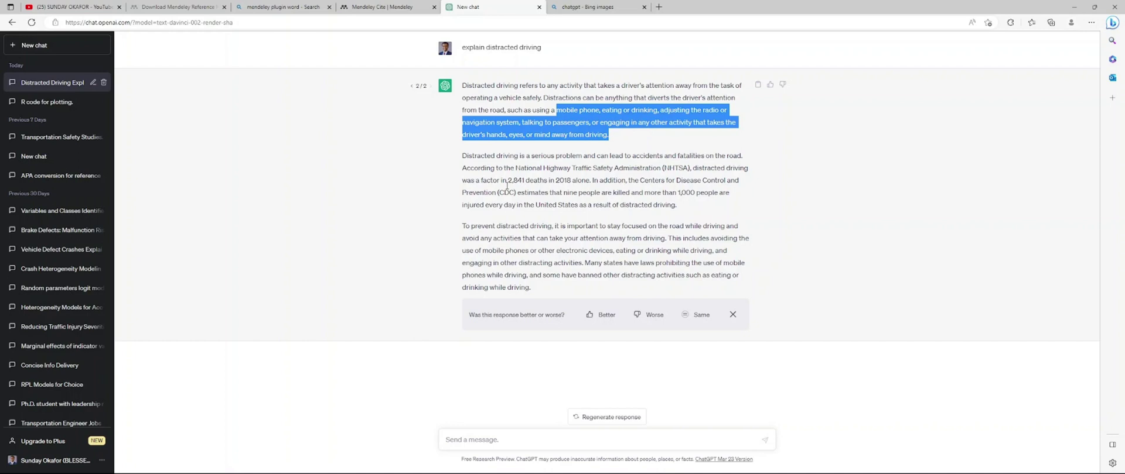
{"action": "left_click_drag", "start_coordinate": [462, 156], "coordinate": [604, 180]}
{"action": "left_click", "coordinate": [648, 168]}
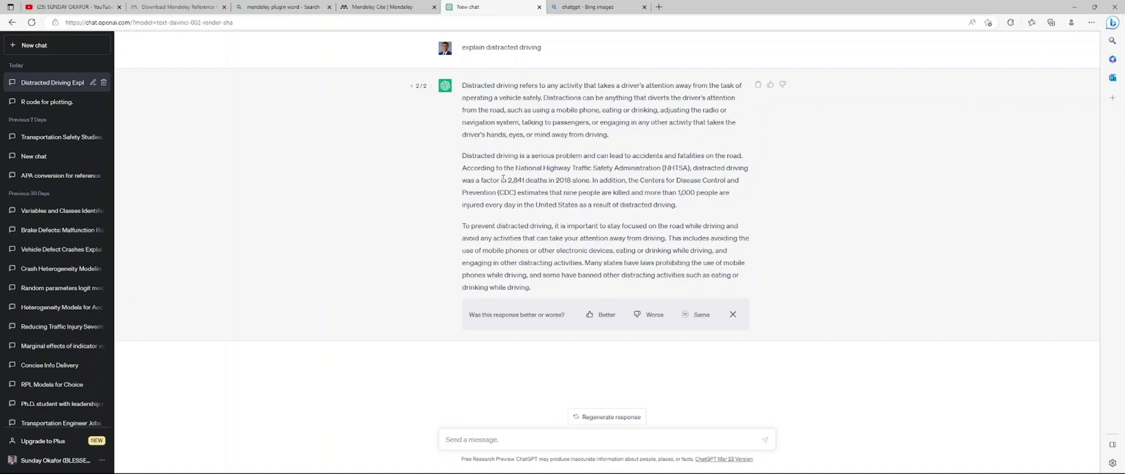
{"action": "left_click_drag", "start_coordinate": [508, 179], "coordinate": [524, 180]}
{"action": "left_click", "coordinate": [560, 182]}
{"action": "left_click_drag", "start_coordinate": [640, 180], "coordinate": [544, 193]}
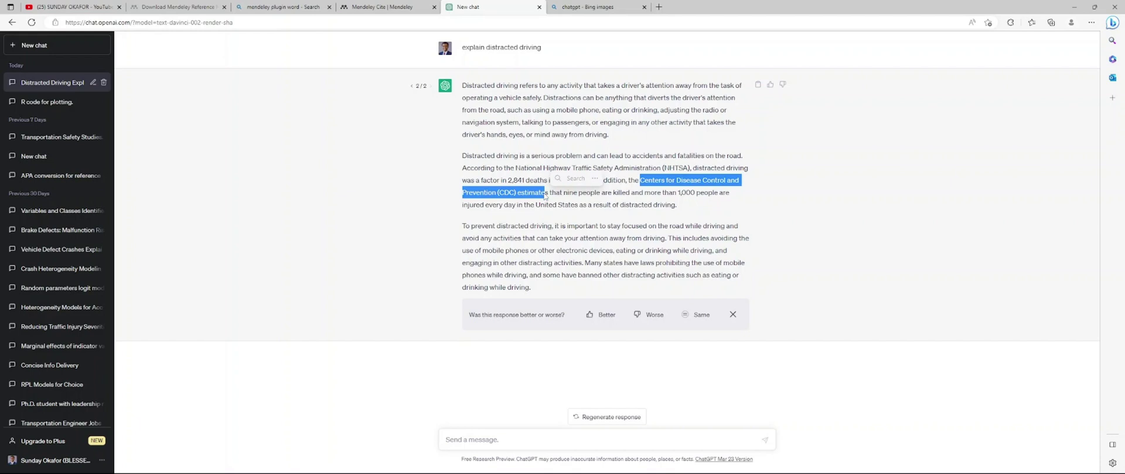
{"action": "left_click", "coordinate": [574, 204]}
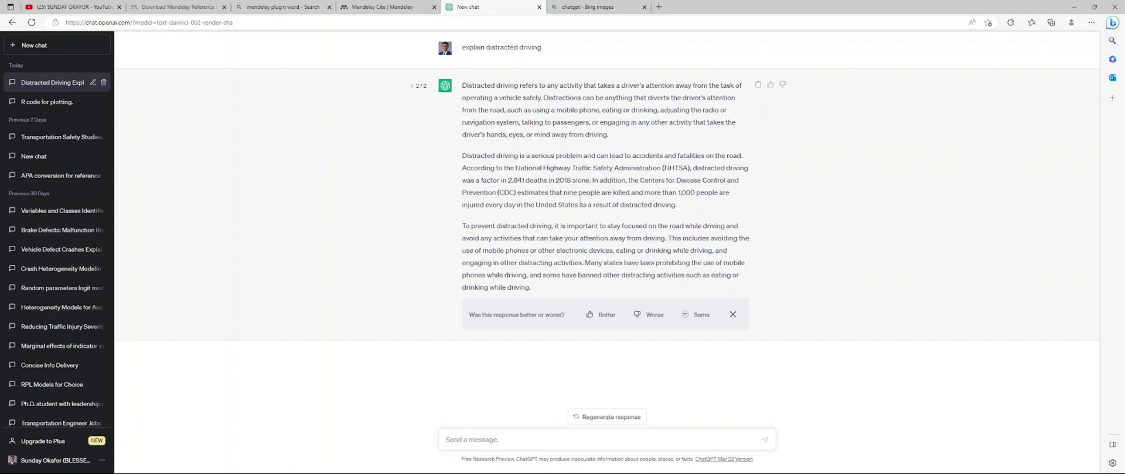
{"action": "left_click_drag", "start_coordinate": [515, 168], "coordinate": [690, 171]}
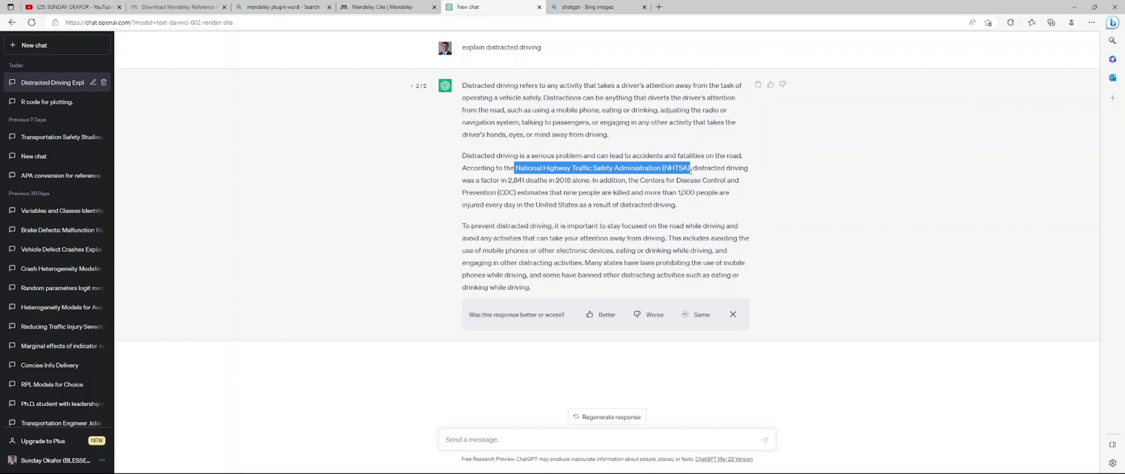
{"action": "left_click", "coordinate": [644, 189]}
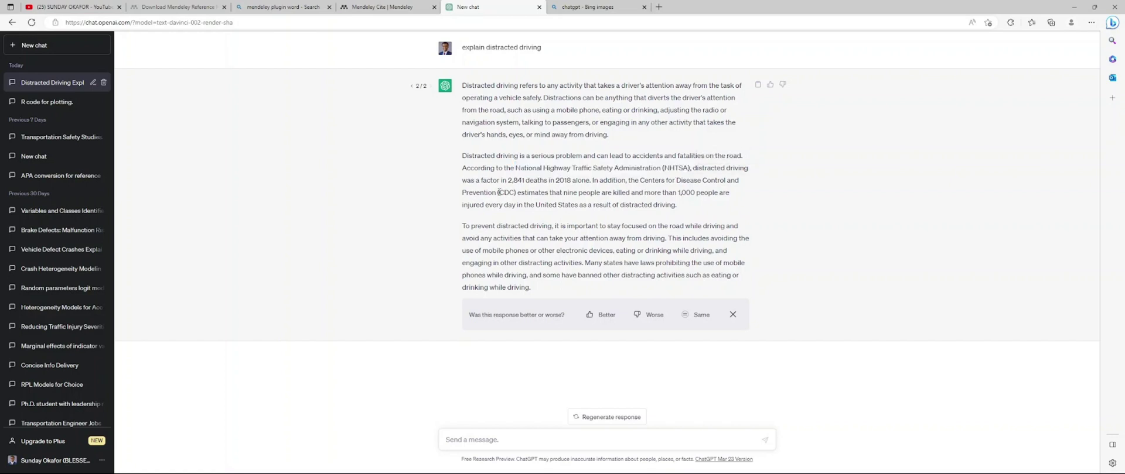
{"action": "left_click_drag", "start_coordinate": [497, 192], "coordinate": [722, 193]}
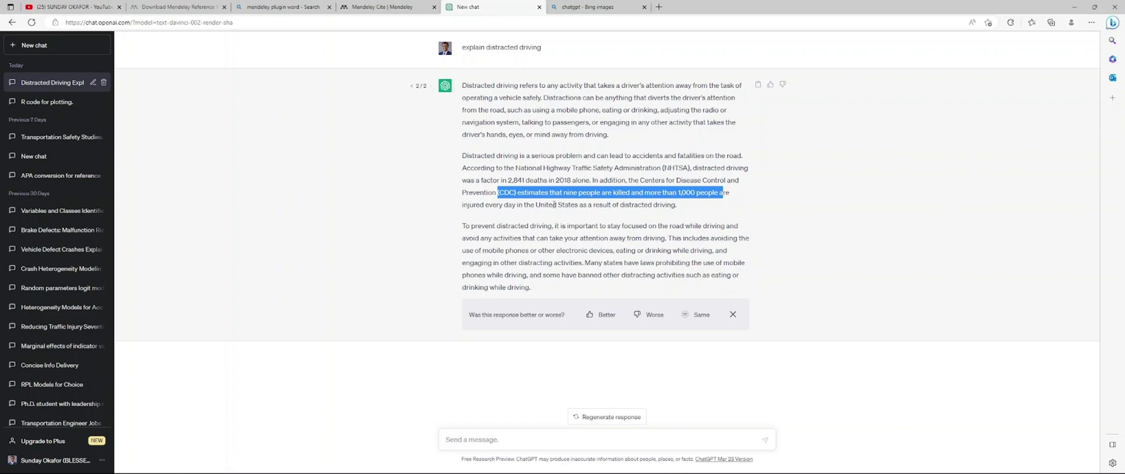
{"action": "left_click", "coordinate": [679, 209]}
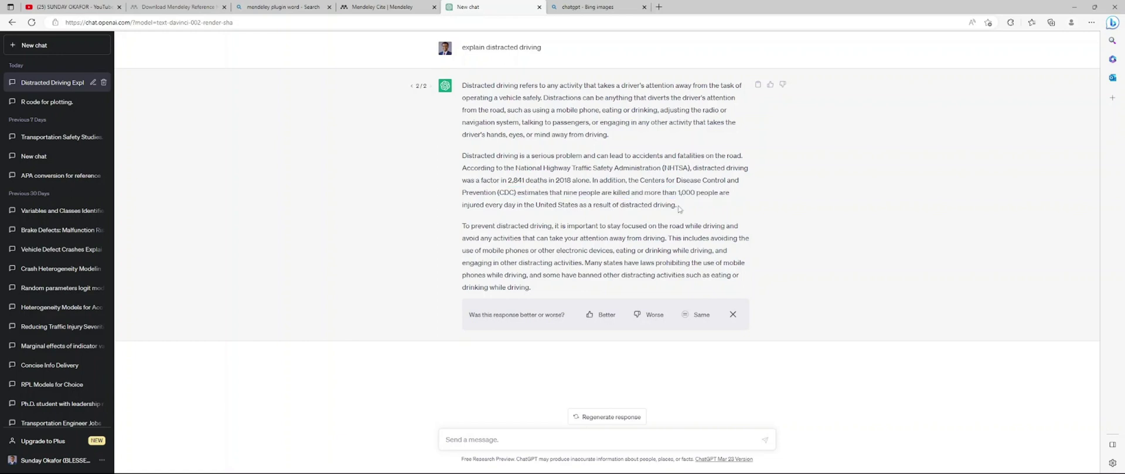
{"action": "left_click_drag", "start_coordinate": [679, 209], "coordinate": [593, 183]}
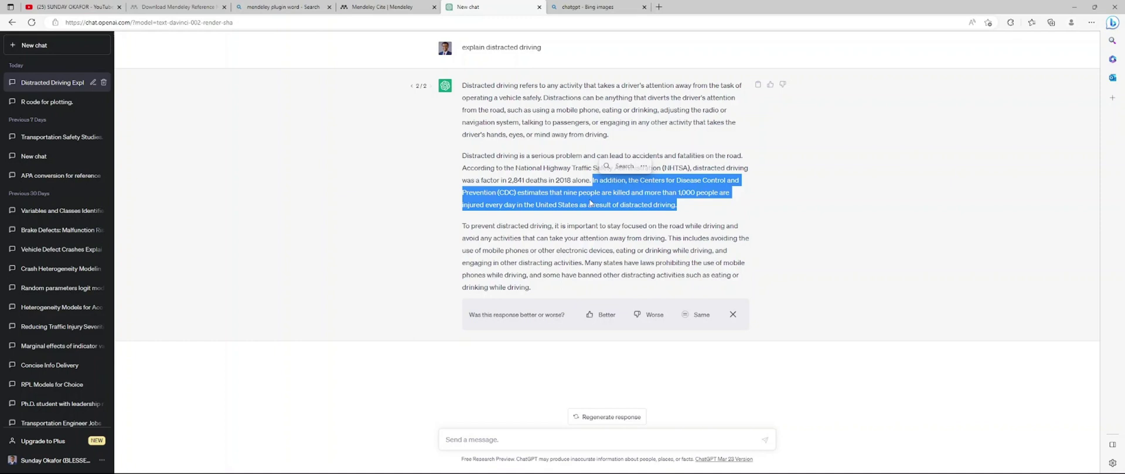
{"action": "left_click", "coordinate": [583, 218]}
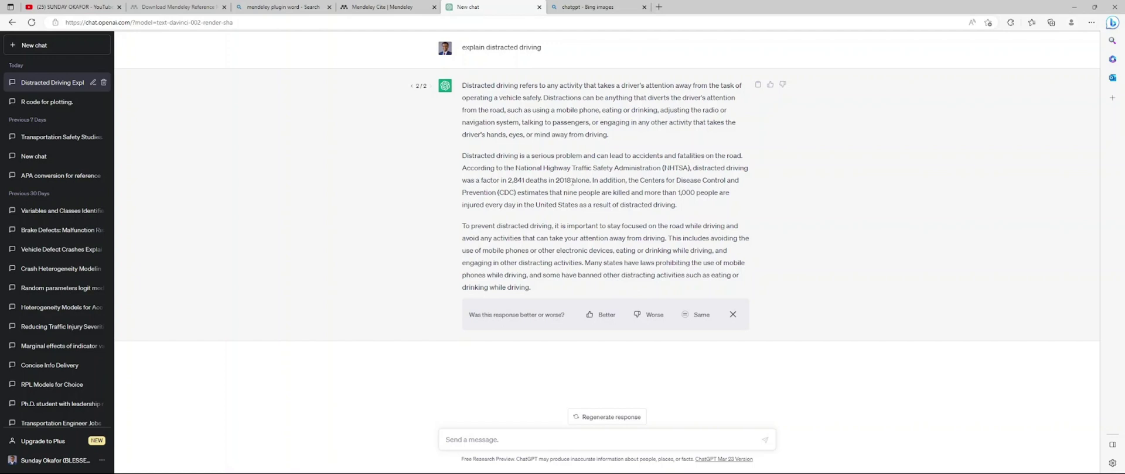
{"action": "left_click_drag", "start_coordinate": [572, 182], "coordinate": [515, 172]}
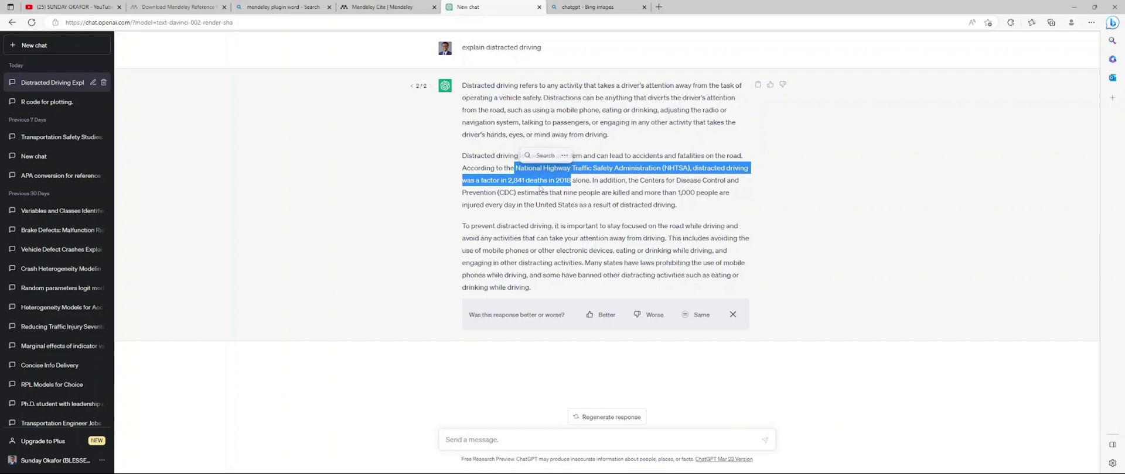
{"action": "left_click", "coordinate": [555, 177]}
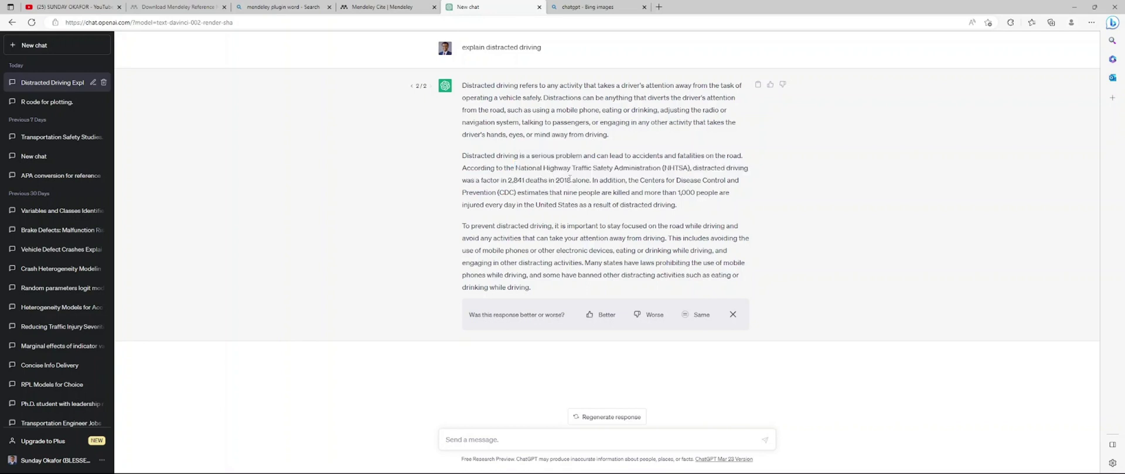
{"action": "left_click_drag", "start_coordinate": [571, 181], "coordinate": [509, 183]}
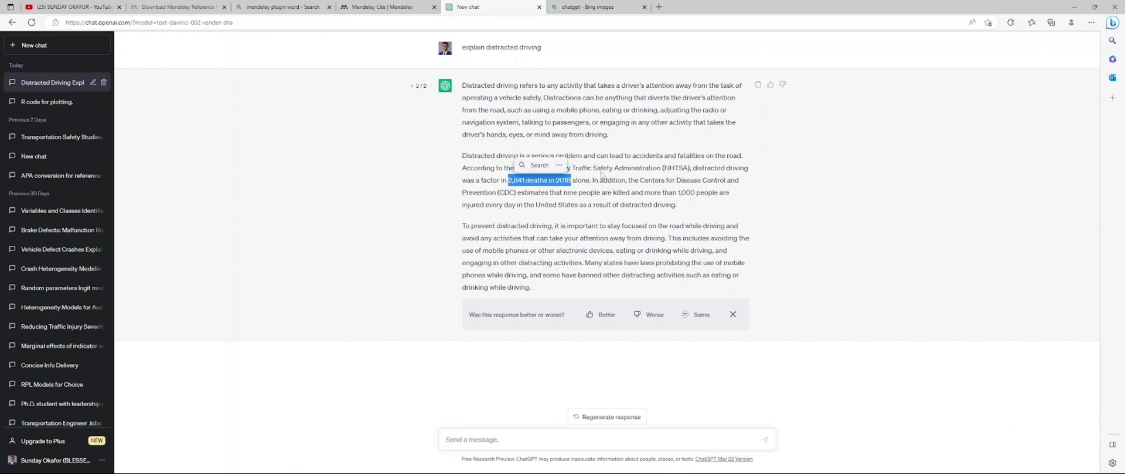
{"action": "left_click", "coordinate": [659, 167]}
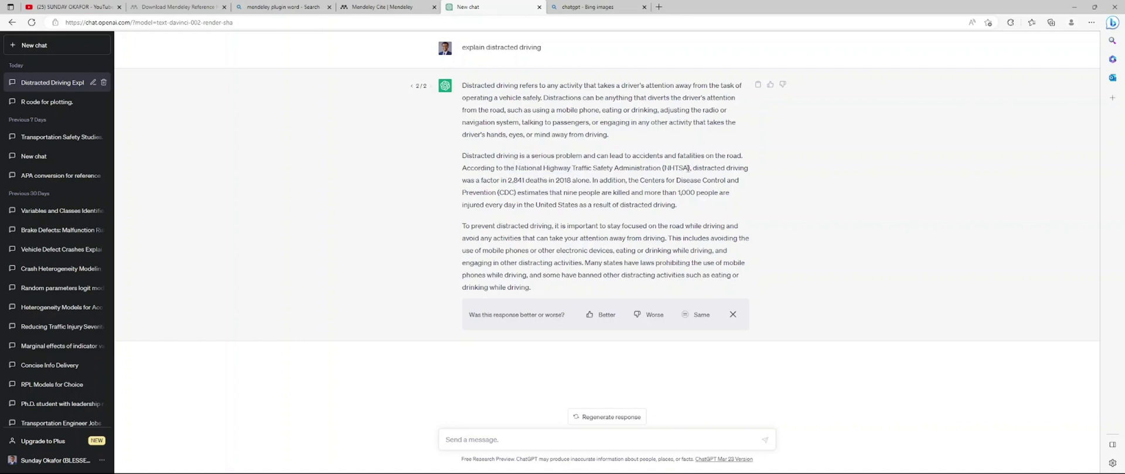
{"action": "left_click_drag", "start_coordinate": [515, 168], "coordinate": [529, 180]}
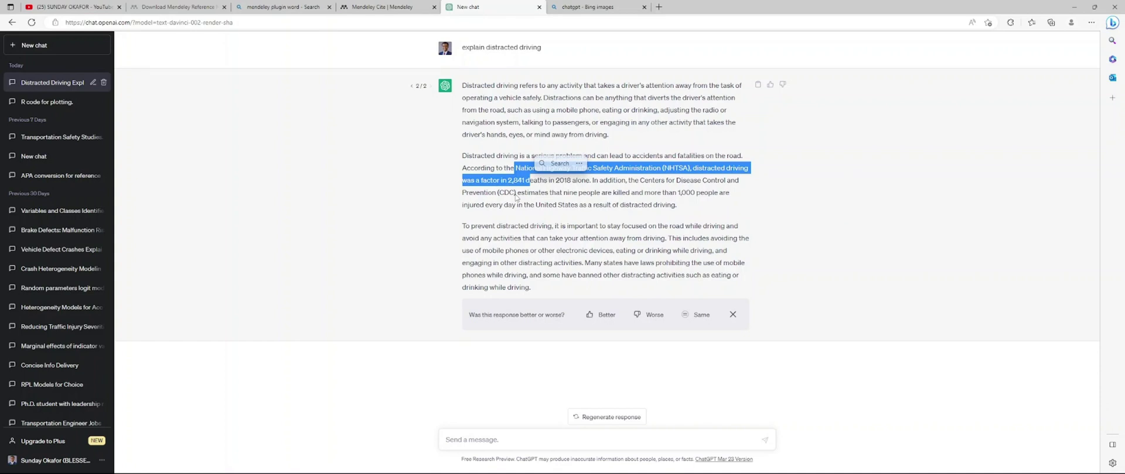
{"action": "left_click", "coordinate": [538, 223]}
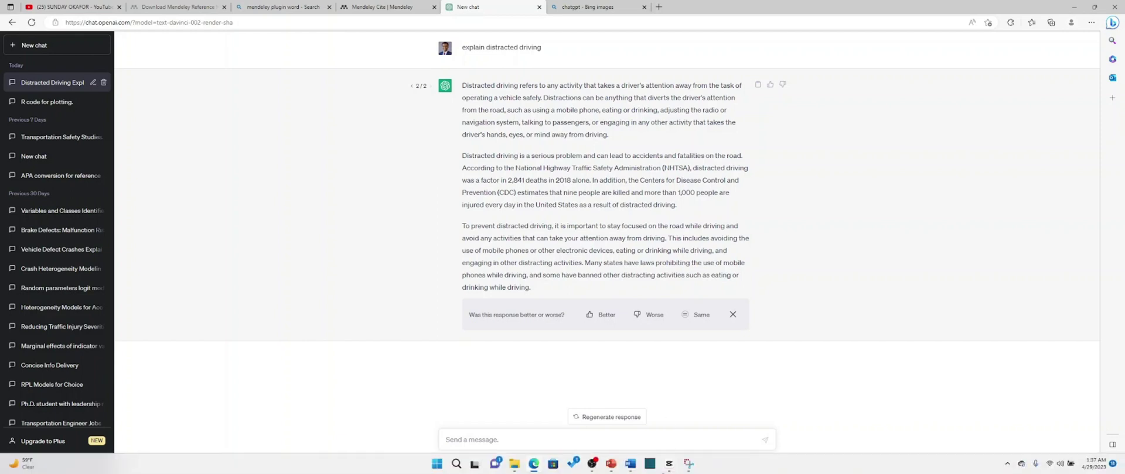
- Switch to the Word document, copy the full abstract paragraph on travel burden, and return to ChatGPT
{"action": "mouse_move", "coordinate": [631, 466]}
{"action": "left_click", "coordinate": [669, 426]}
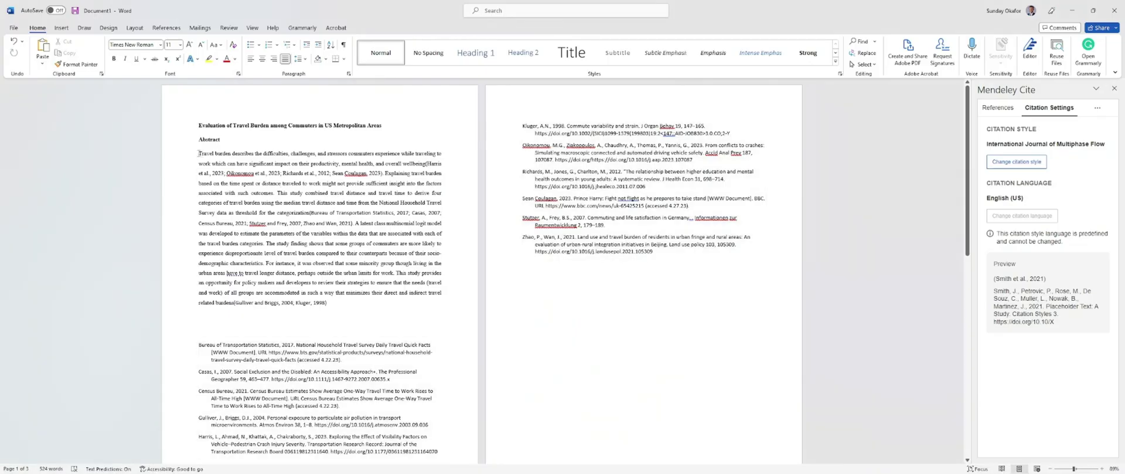
{"action": "left_click_drag", "start_coordinate": [199, 153], "coordinate": [335, 303]}
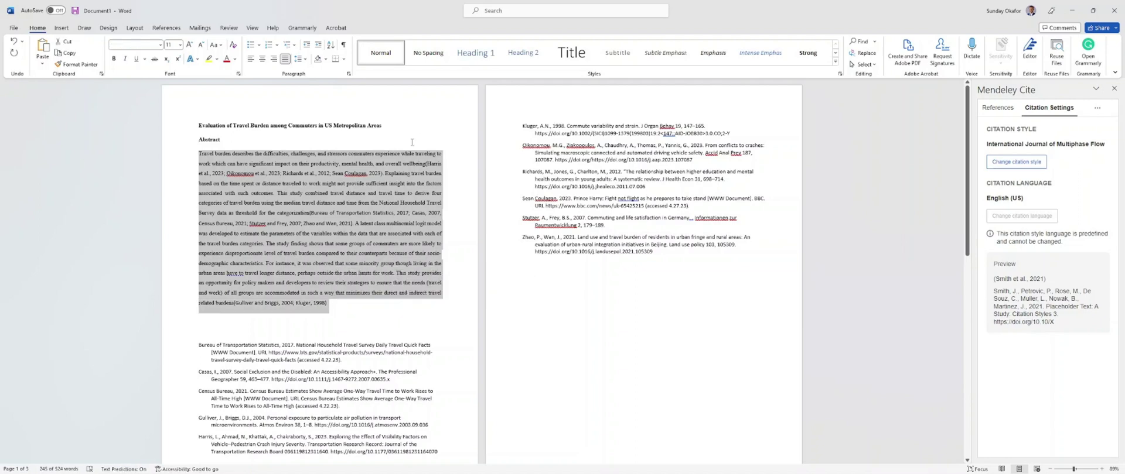
{"action": "left_click", "coordinate": [1072, 10]}
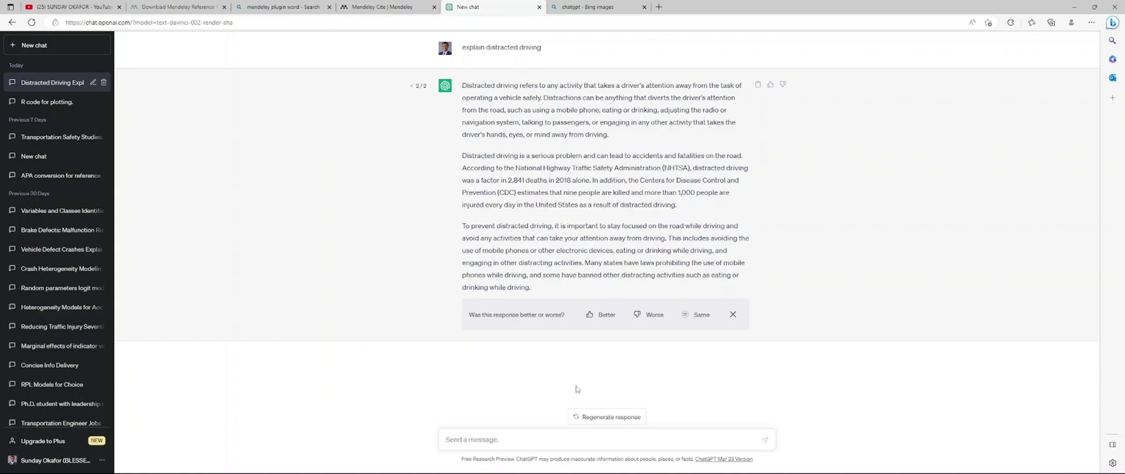
- Send a prompt consisting of "rewrite:" followed by the copied travel burden abstract
{"action": "left_click", "coordinate": [494, 441]}
{"action": "type", "text": "rewrite:"}
{"action": "key", "text": "ctrl+v"}
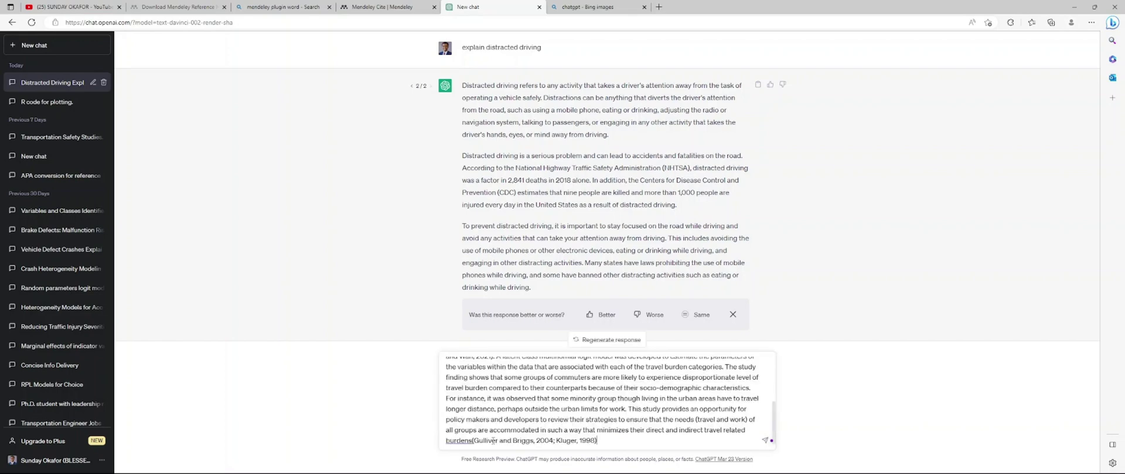
{"action": "left_click", "coordinate": [764, 441]}
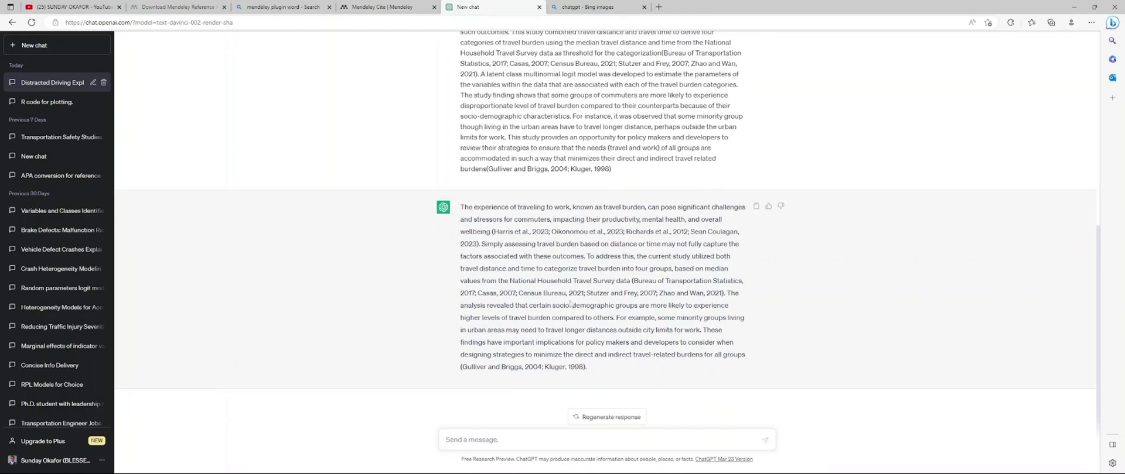
- Compare the rewritten abstract with the submitted original and regenerate the rewrite
{"action": "scroll", "coordinate": [570, 303], "scroll_direction": "up", "scroll_amount": 3}
{"action": "scroll", "coordinate": [566, 287], "scroll_direction": "down", "scroll_amount": 2}
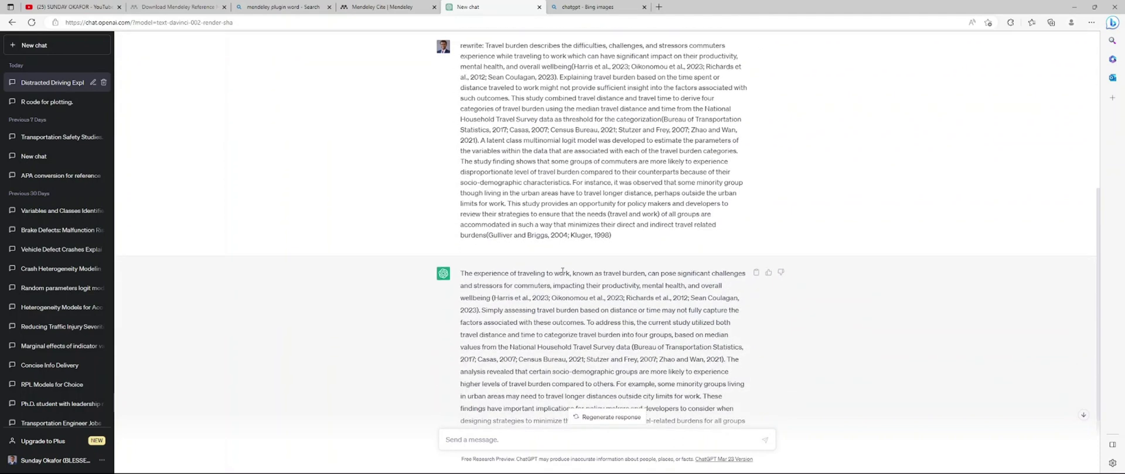
{"action": "scroll", "coordinate": [563, 271], "scroll_direction": "down", "scroll_amount": 2}
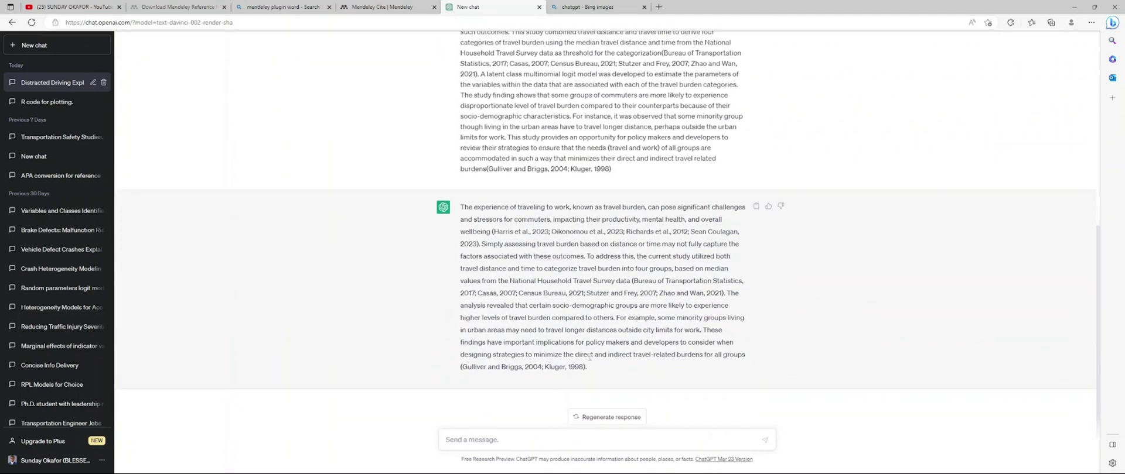
{"action": "left_click", "coordinate": [608, 418]}
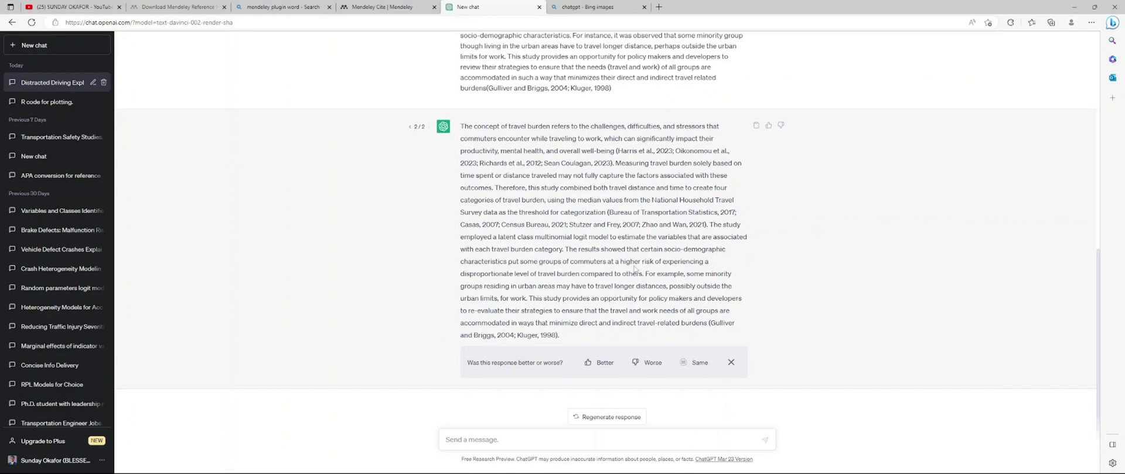
- Review the rewritten, restructured and paragraph-split versions of the travel burden abstract against the original prompts
{"action": "scroll", "coordinate": [635, 267], "scroll_direction": "up", "scroll_amount": 1}
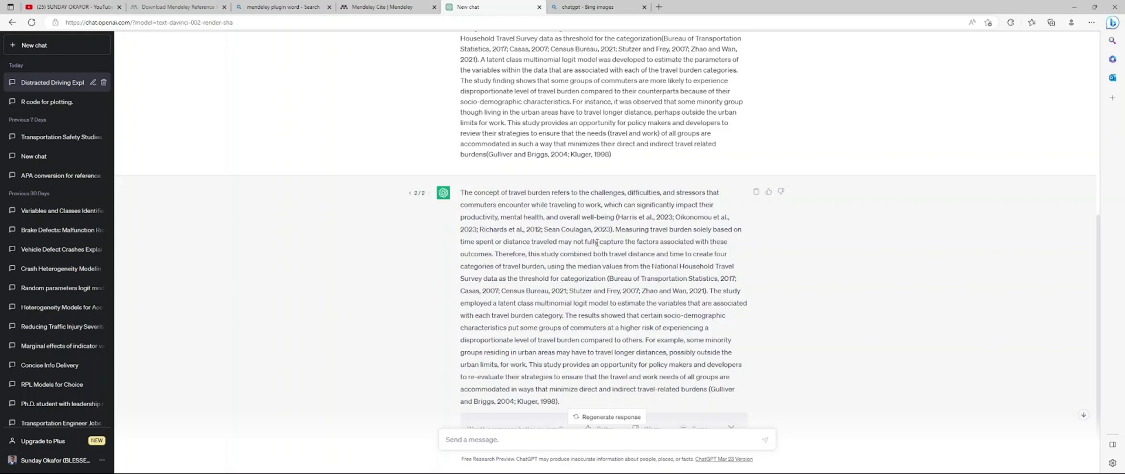
{"action": "scroll", "coordinate": [597, 242], "scroll_direction": "down", "scroll_amount": 2}
{"action": "scroll", "coordinate": [596, 246], "scroll_direction": "up", "scroll_amount": 6}
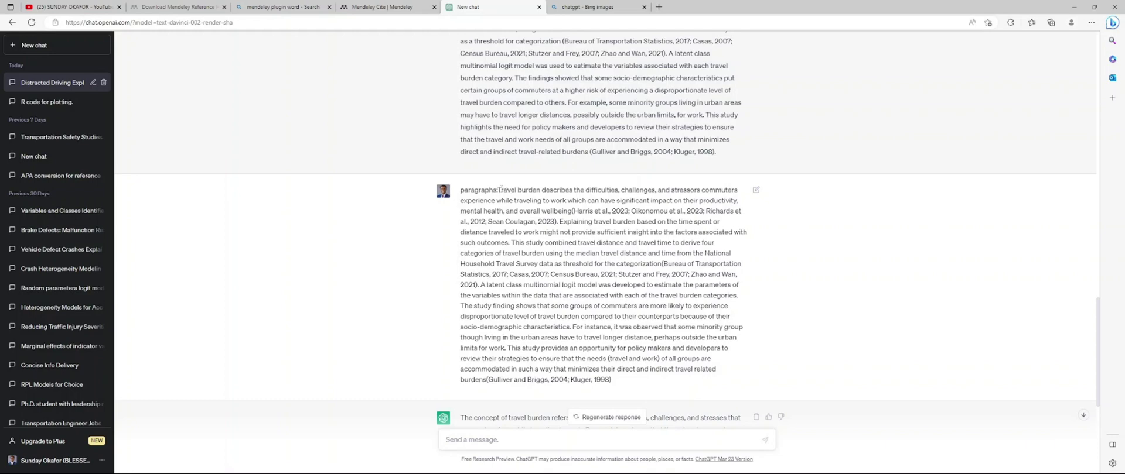
{"action": "scroll", "coordinate": [652, 220], "scroll_direction": "up", "scroll_amount": 3}
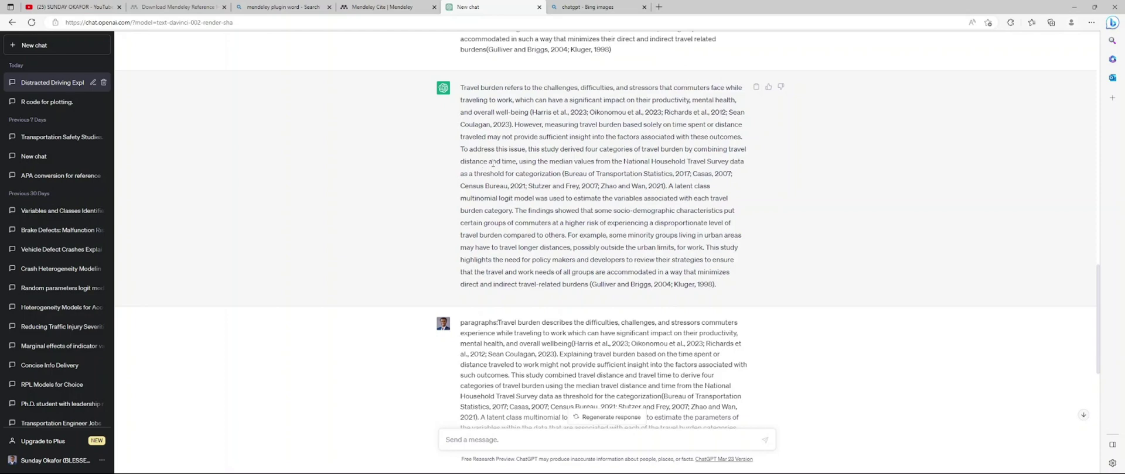
{"action": "scroll", "coordinate": [495, 162], "scroll_direction": "down", "scroll_amount": 5}
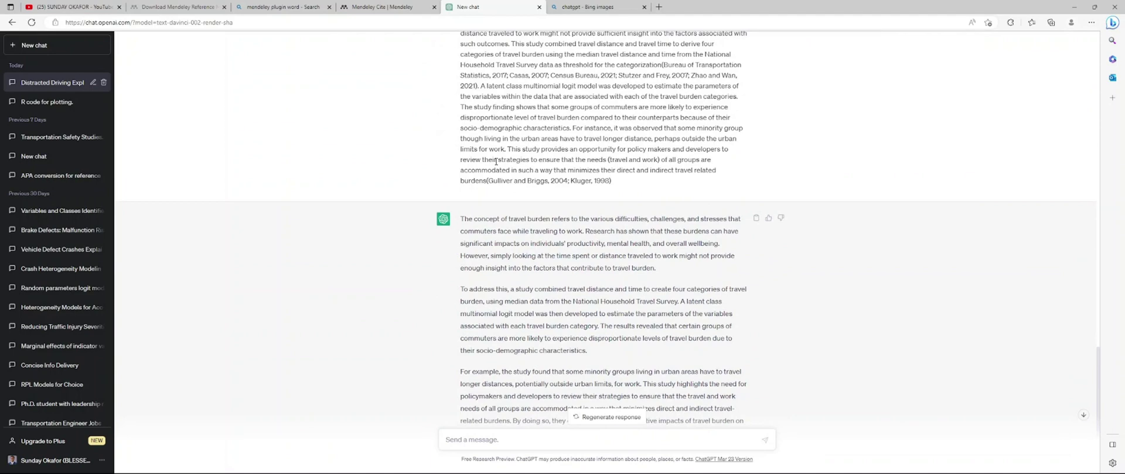
{"action": "scroll", "coordinate": [495, 163], "scroll_direction": "down", "scroll_amount": 1}
{"action": "scroll", "coordinate": [495, 162], "scroll_direction": "up", "scroll_amount": 3}
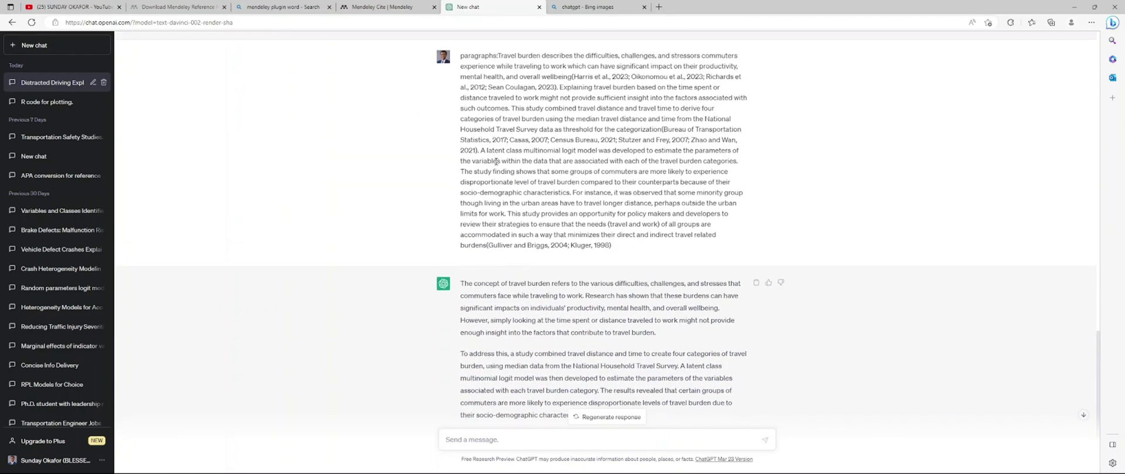
{"action": "scroll", "coordinate": [495, 162], "scroll_direction": "down", "scroll_amount": 2}
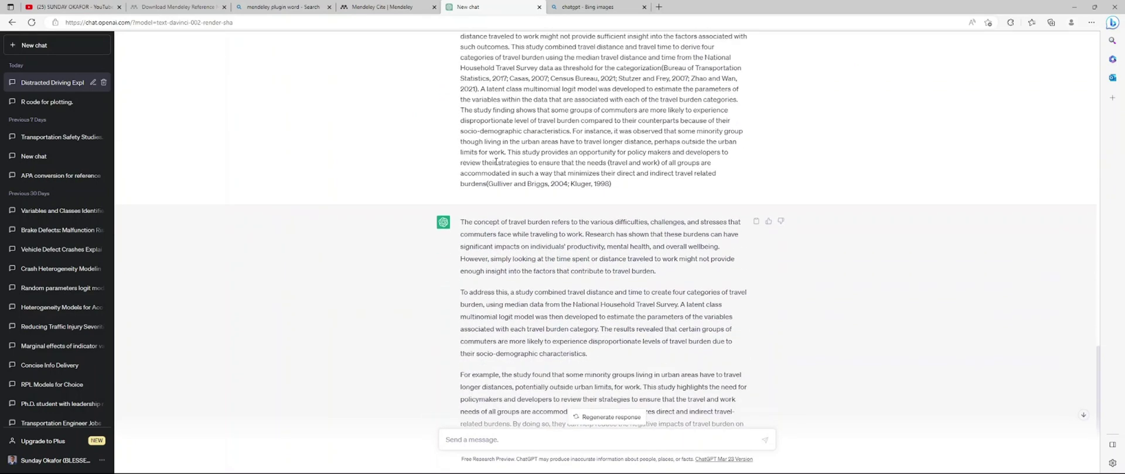
{"action": "scroll", "coordinate": [495, 162], "scroll_direction": "up", "scroll_amount": 2}
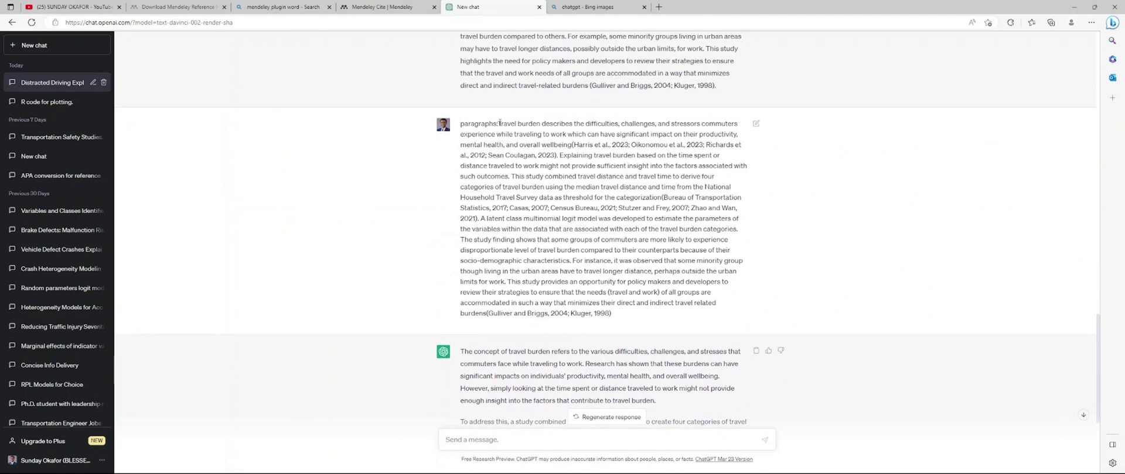
{"action": "scroll", "coordinate": [498, 122], "scroll_direction": "up", "scroll_amount": 10}
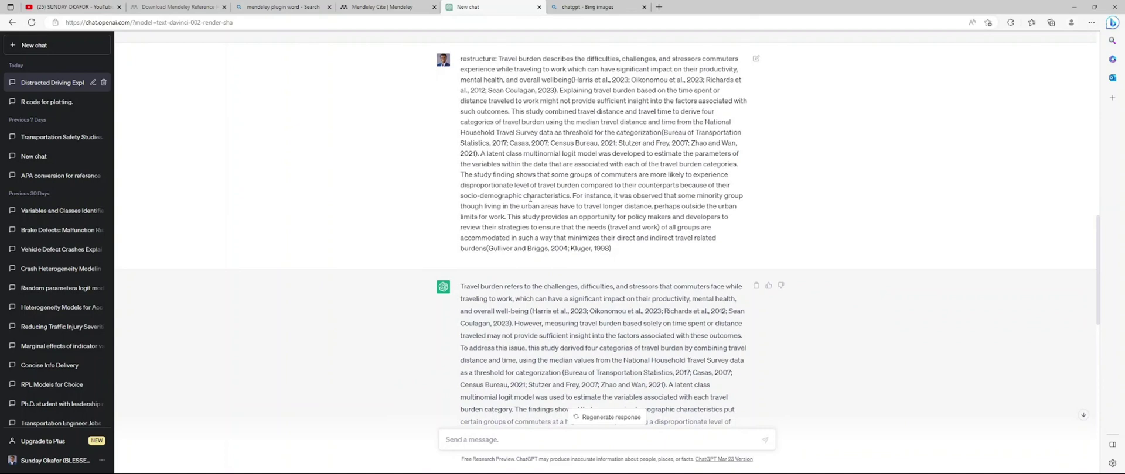
{"action": "scroll", "coordinate": [530, 203], "scroll_direction": "down", "scroll_amount": 1}
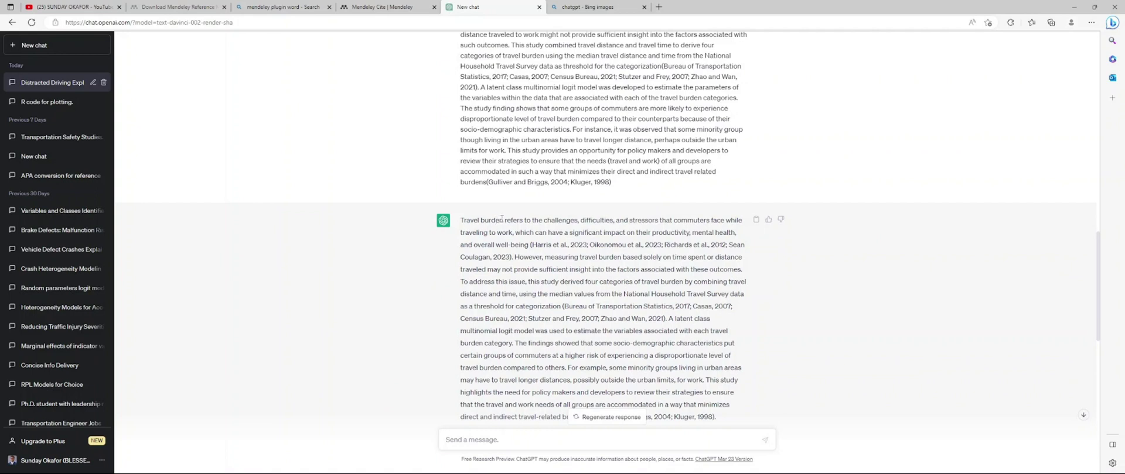
- Compare the restructured abstract with its prompt and read through the paragraph-split version of the abstract
{"action": "scroll", "coordinate": [504, 211], "scroll_direction": "up", "scroll_amount": 1}
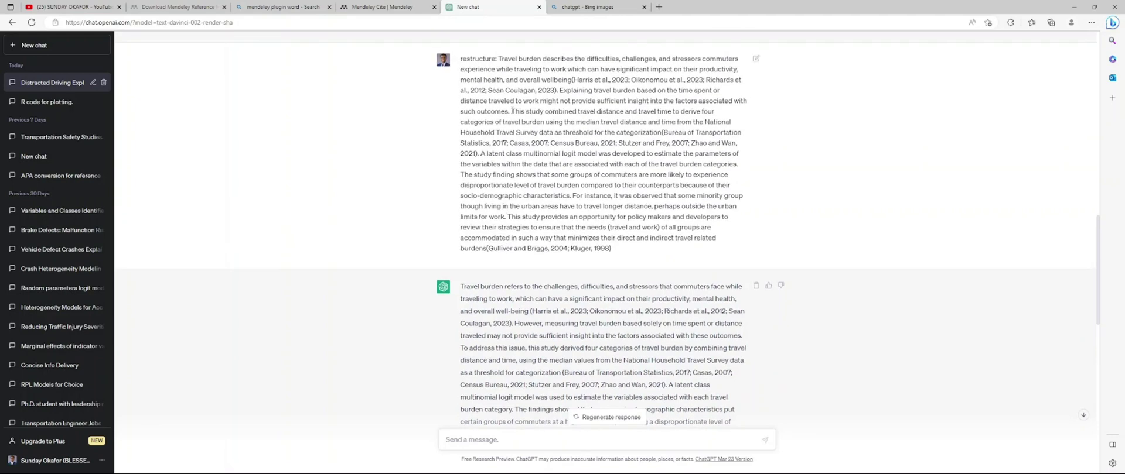
{"action": "scroll", "coordinate": [498, 182], "scroll_direction": "down", "scroll_amount": 3}
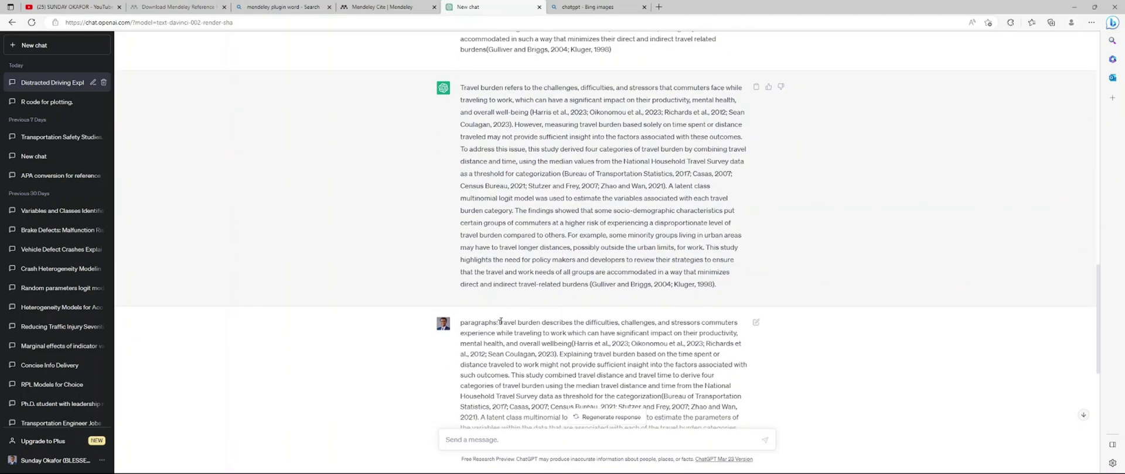
{"action": "scroll", "coordinate": [517, 295], "scroll_direction": "down", "scroll_amount": 1}
{"action": "scroll", "coordinate": [583, 300], "scroll_direction": "down", "scroll_amount": 5}
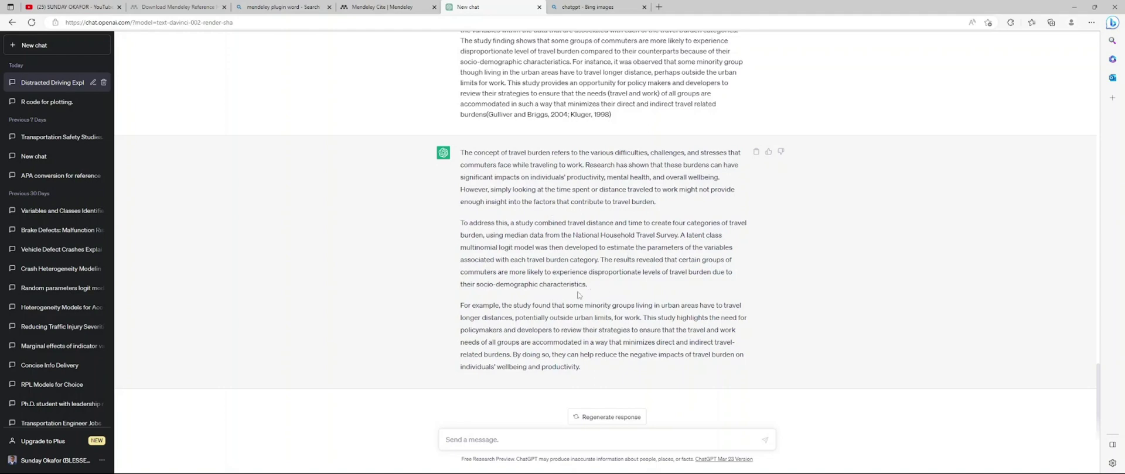
{"action": "scroll", "coordinate": [504, 231], "scroll_direction": "up", "scroll_amount": 5}
{"action": "scroll", "coordinate": [540, 186], "scroll_direction": "up", "scroll_amount": 6}
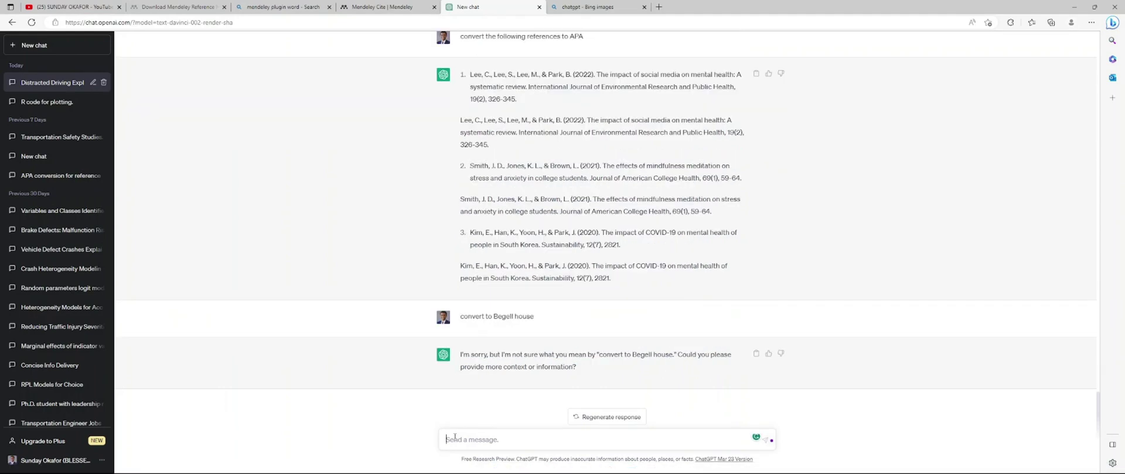
- Send a prompt consisting of "convert to chicago manual of style:" followed by the copied reference list
{"action": "type", "text": "conver"}
{"action": "type", "text": "to"}
{"action": "type", "text": "t "}
{"action": "type", "text": "to chi"}
{"action": "type", "text": "cago"}
{"action": "type", "text": " ma"}
{"action": "type", "text": "nu"}
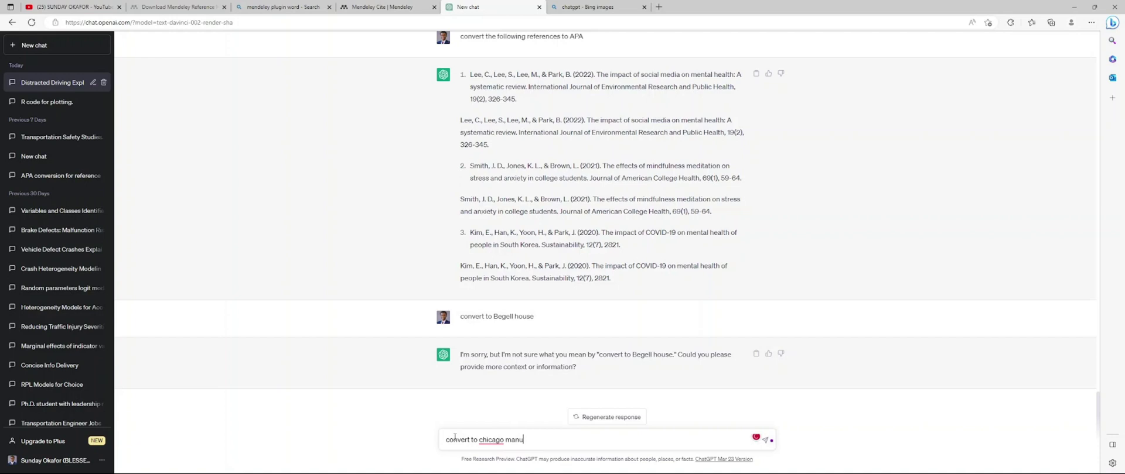
{"action": "type", "text": "al"}
{"action": "type", "text": "of ="}
{"action": "key", "text": "BackSpace"}
{"action": "key", "text": "BackSpace"}
{"action": "key", "text": "BackSpace"}
{"action": "key", "text": "BackSpace"}
{"action": "type", "text": "of style:"}
{"action": "key", "text": "ctrl+v"}
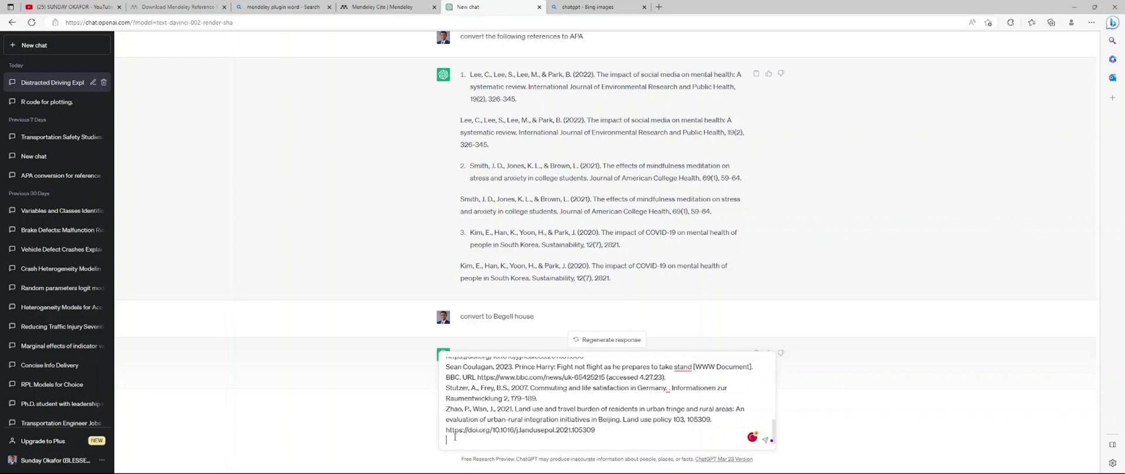
{"action": "left_click", "coordinate": [764, 440]}
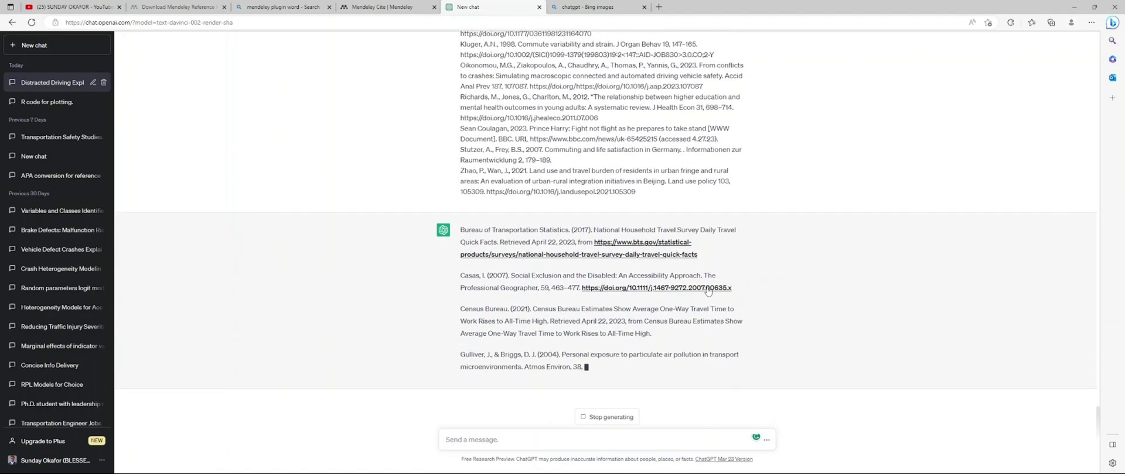
- Send a prompt consisting of "convert to APA:" followed by the same copied reference list
{"action": "left_click", "coordinate": [479, 440]}
{"action": "type", "text": "conver"}
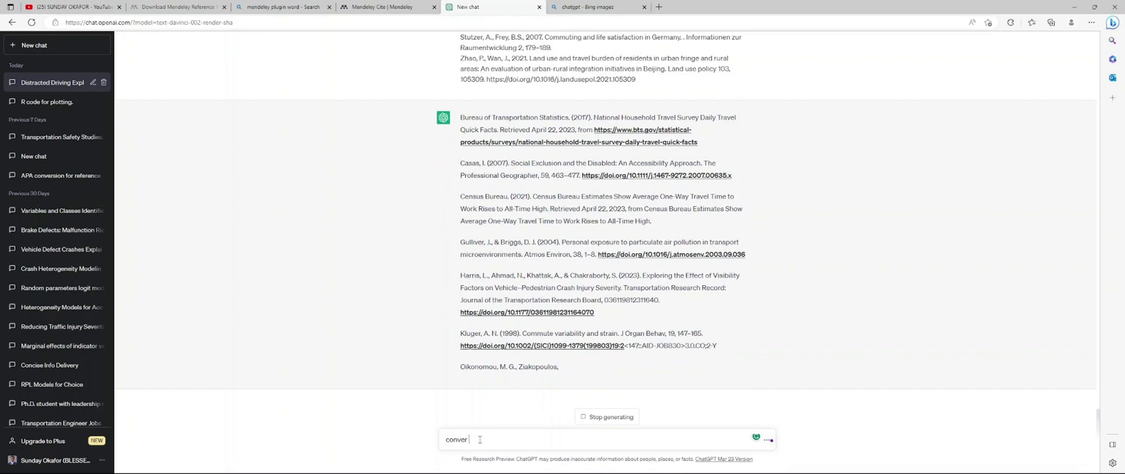
{"action": "type", "text": "tm"}
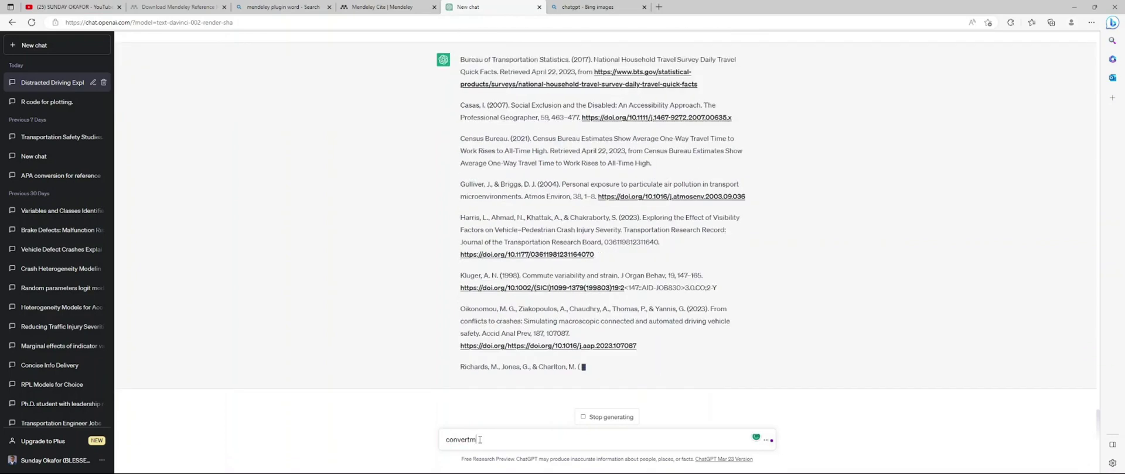
{"action": "key", "text": "BackSpace"}
{"action": "type", "text": "to APA"}
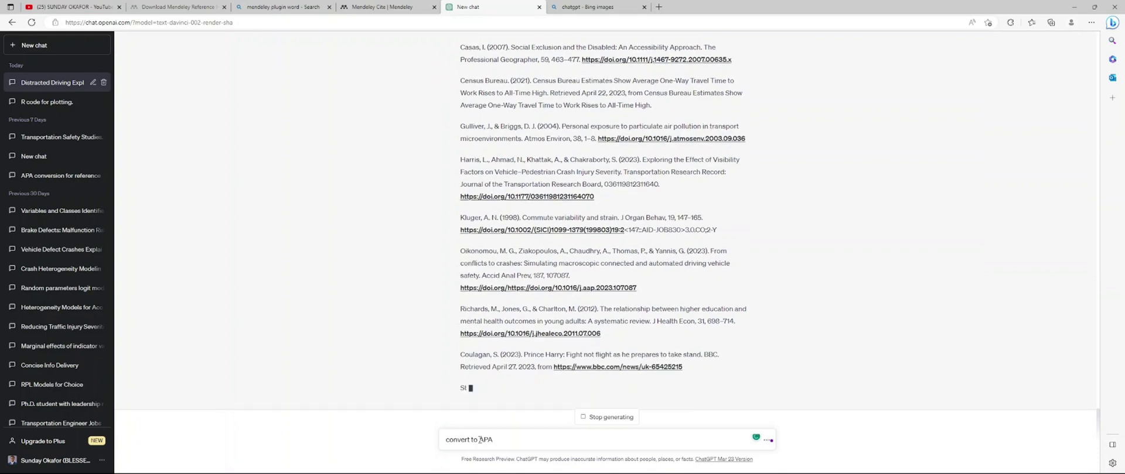
{"action": "key", "text": "ctrl+v"}
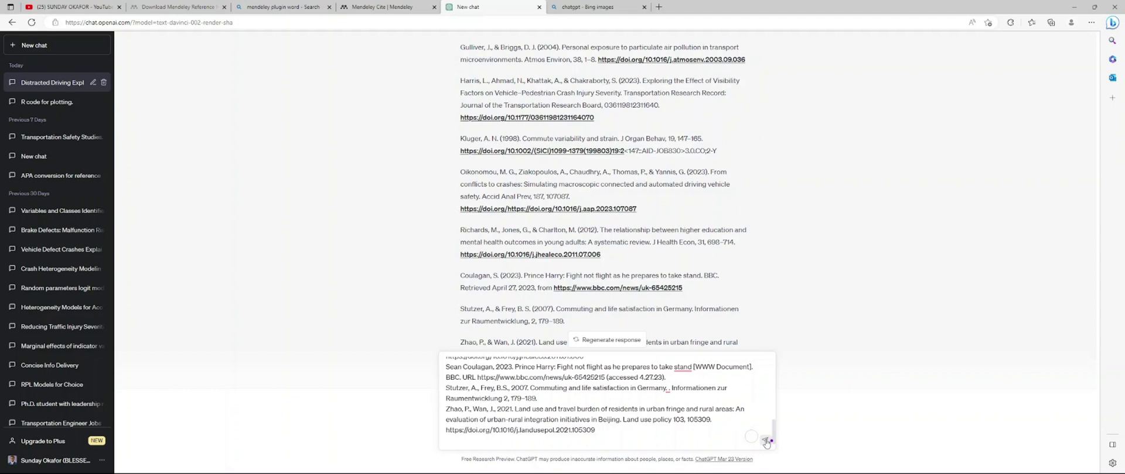
{"action": "left_click", "coordinate": [765, 441]}
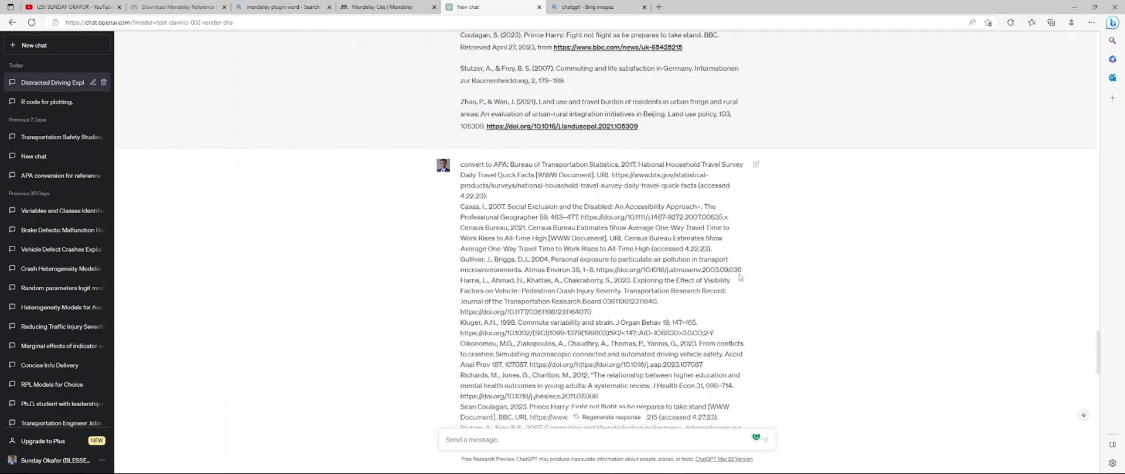
- Select the entire APA-formatted reference list in the reply, from the Bureau of Transportation Statistics entry to the last one, and copy it
{"action": "scroll", "coordinate": [739, 278], "scroll_direction": "down", "scroll_amount": 5}
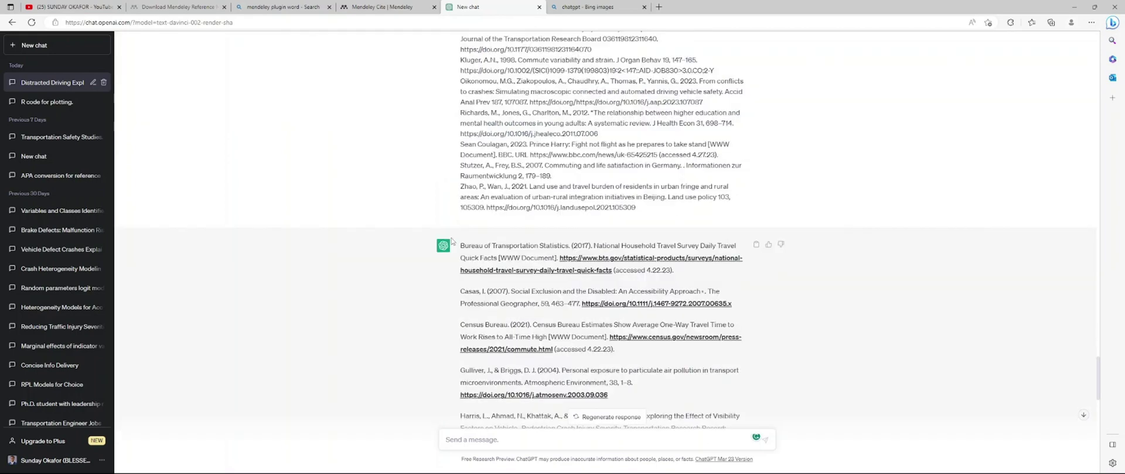
{"action": "left_click_drag", "start_coordinate": [460, 245], "coordinate": [762, 374]}
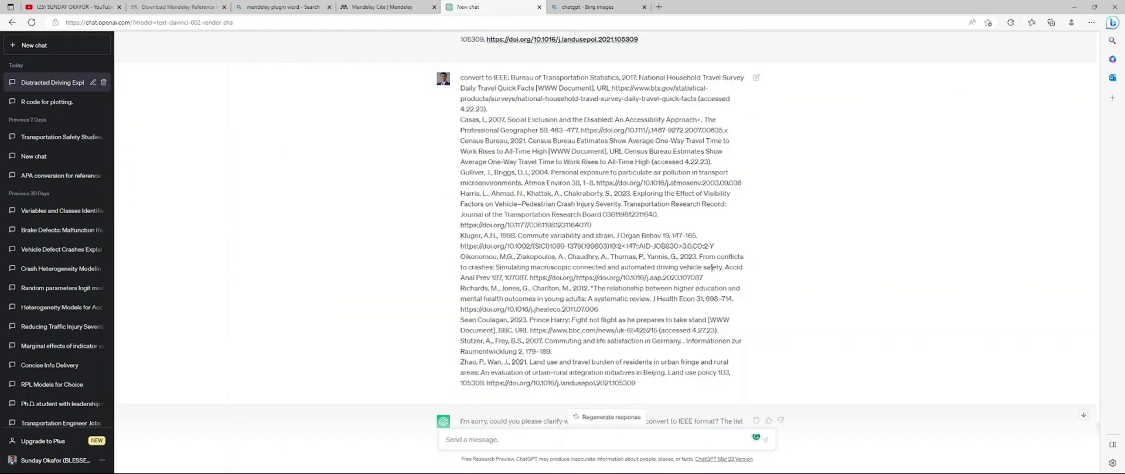
{"action": "scroll", "coordinate": [711, 268], "scroll_direction": "up", "scroll_amount": 2}
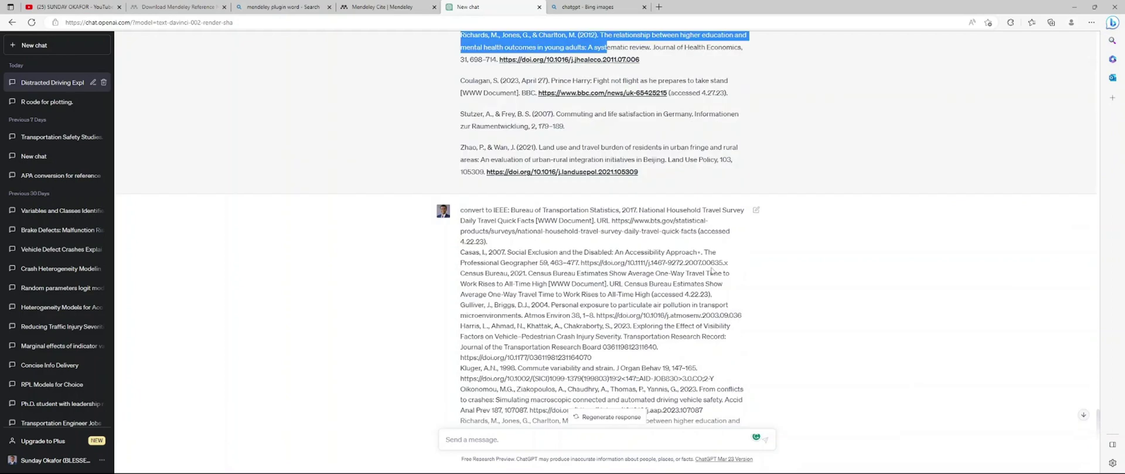
{"action": "key", "text": "shift+Down"}
{"action": "key", "text": "shift+Down"}
{"action": "key", "text": "shift+Down"}
{"action": "key", "text": "shift+Down"}
{"action": "key", "text": "shift+Down"}
{"action": "key", "text": "shift+End"}
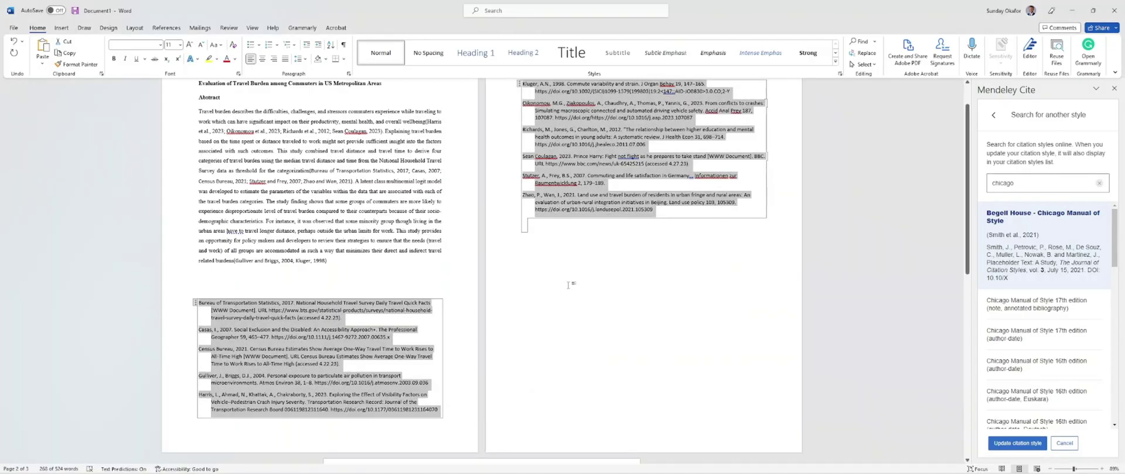
- Paste the APA references below the existing reference list in the Word document and return to ChatGPT
{"action": "left_click", "coordinate": [549, 274]}
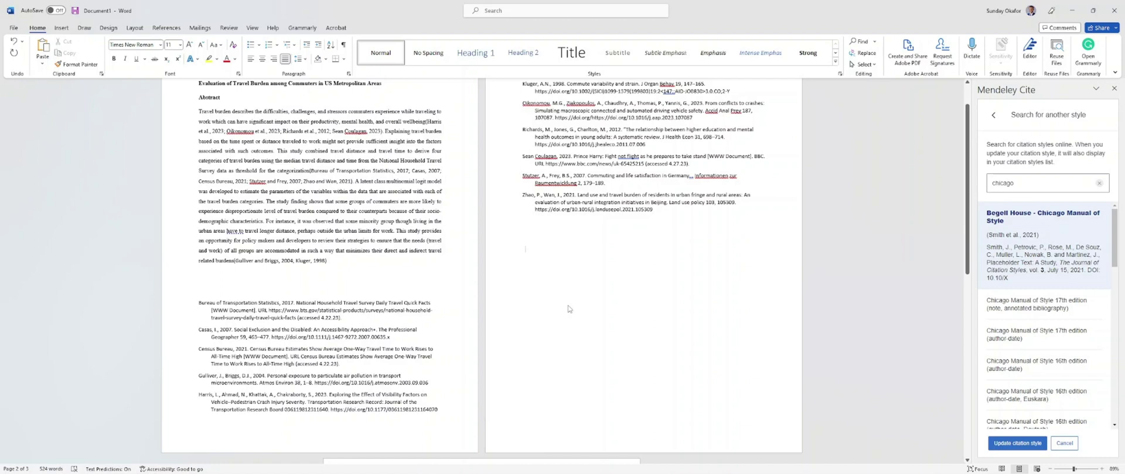
{"action": "key", "text": "ctrl+v"}
{"action": "scroll", "coordinate": [620, 234], "scroll_direction": "up", "scroll_amount": 2}
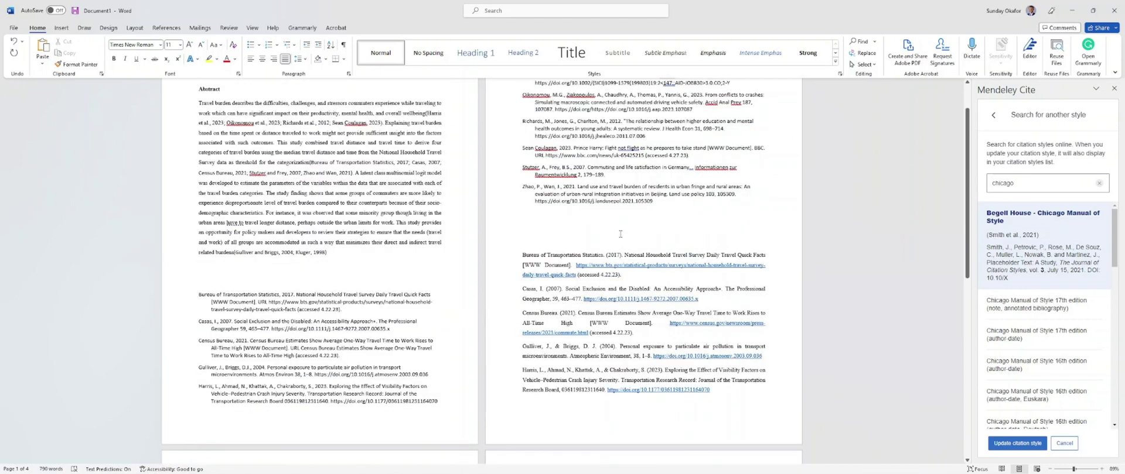
{"action": "scroll", "coordinate": [620, 233], "scroll_direction": "up", "scroll_amount": 1}
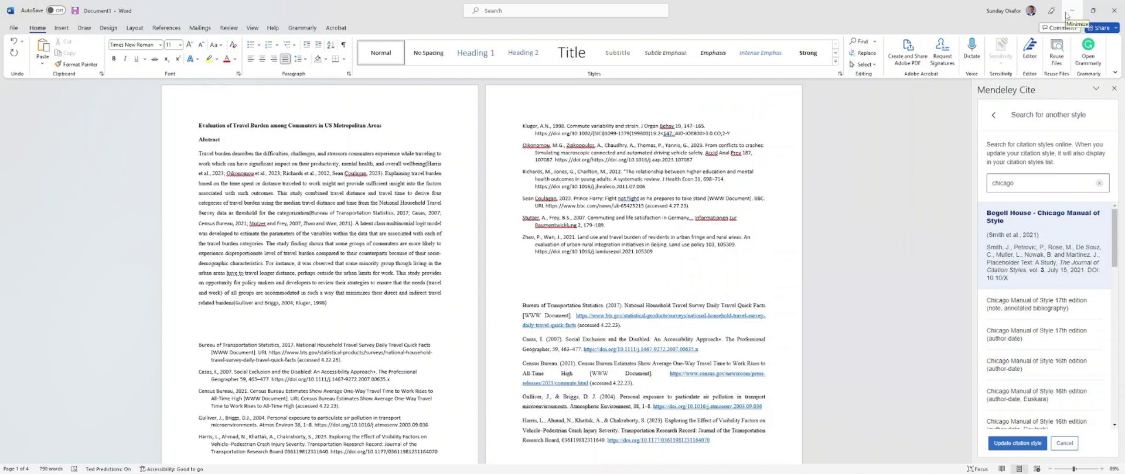
{"action": "left_click", "coordinate": [1070, 12]}
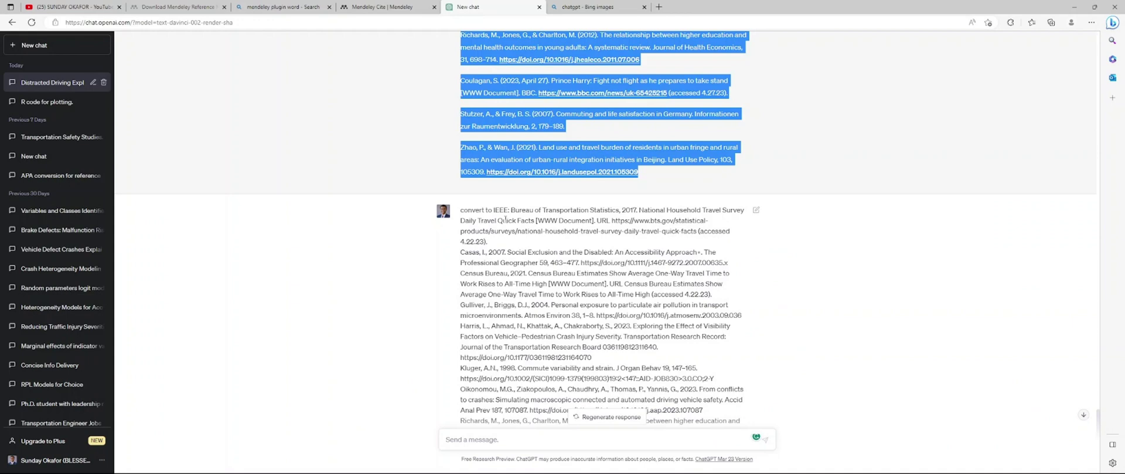
- Send the prompt "area of a circle in R" and bring its reply into view
{"action": "scroll", "coordinate": [515, 235], "scroll_direction": "down", "scroll_amount": 2}
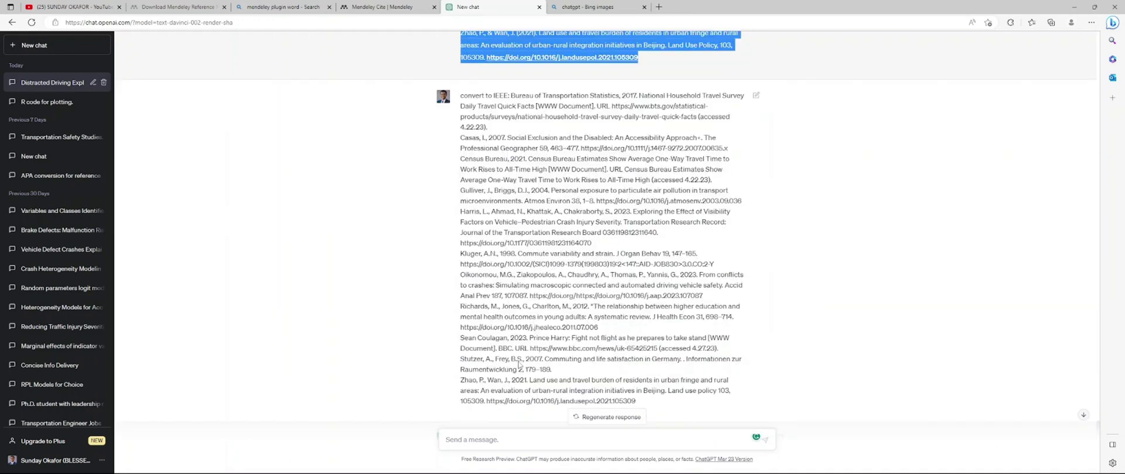
{"action": "left_click", "coordinate": [478, 441]}
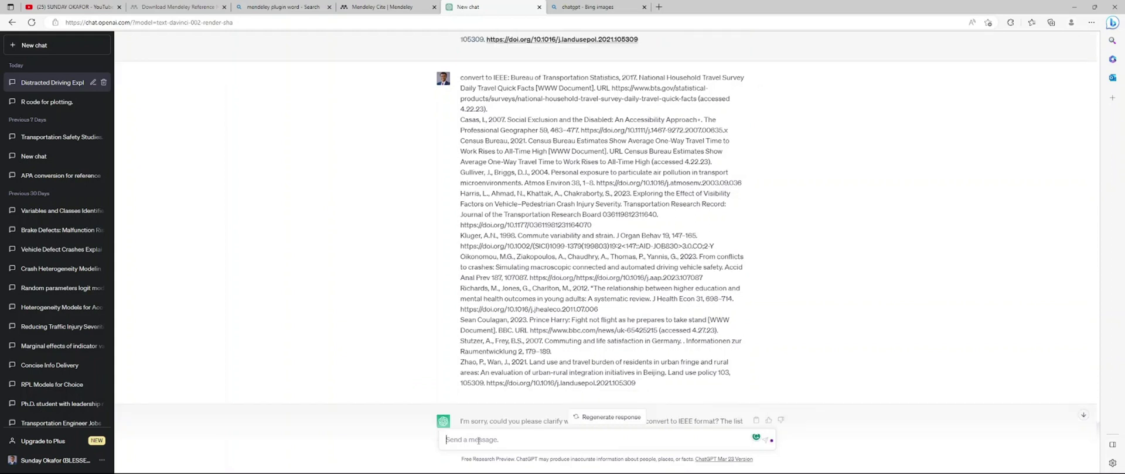
{"action": "type", "text": "how to"}
{"action": "key", "text": "BackSpace"}
{"action": "key", "text": "BackSpace"}
{"action": "key", "text": "BackSpace"}
{"action": "key", "text": "BackSpace"}
{"action": "key", "text": "ctrl+a"}
{"action": "type", "text": "area of a circle in R"}
{"action": "key", "text": "Return"}
{"action": "scroll", "coordinate": [565, 394], "scroll_direction": "down", "scroll_amount": 6}
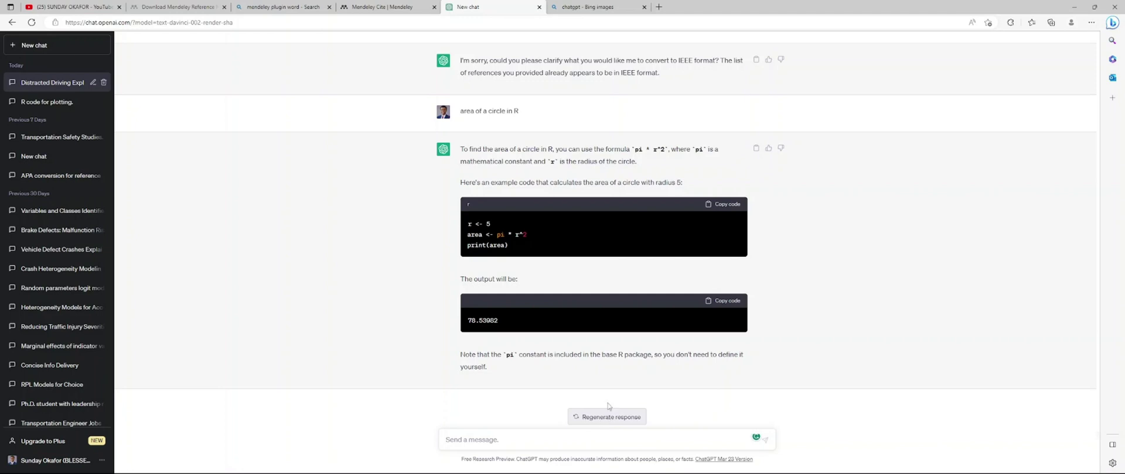
- Send the prompt "plot barchart in R"
{"action": "left_click", "coordinate": [532, 439]}
{"action": "type", "text": "pl"}
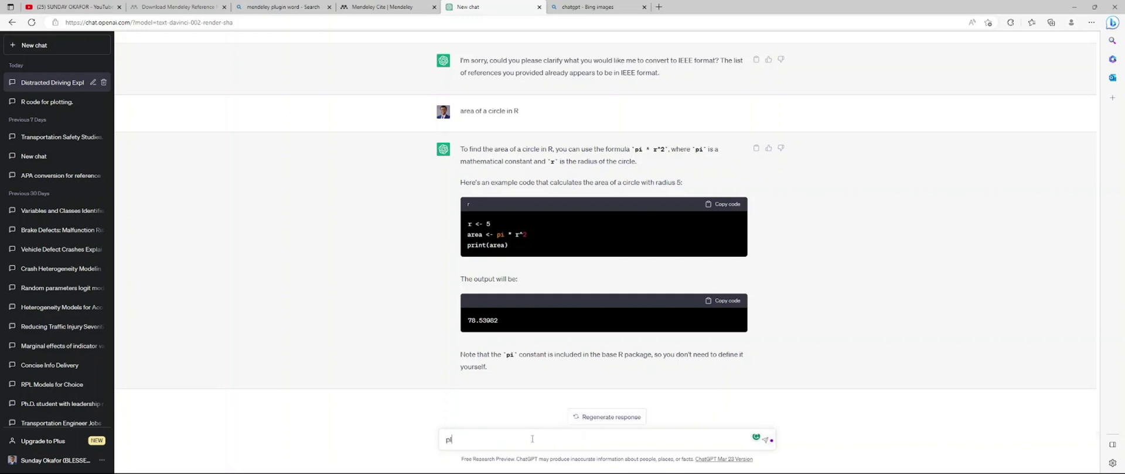
{"action": "type", "text": "ot barchart in R"}
{"action": "key", "text": "Return"}
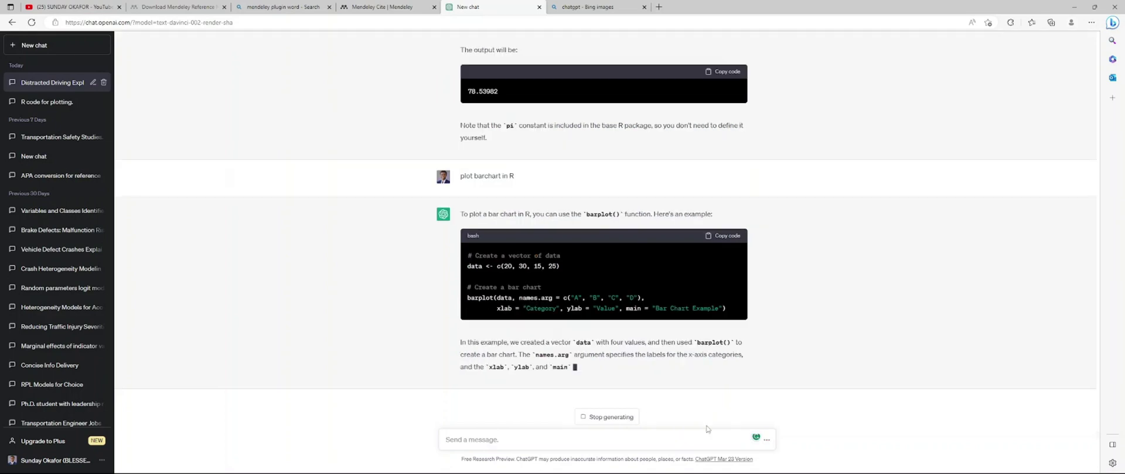